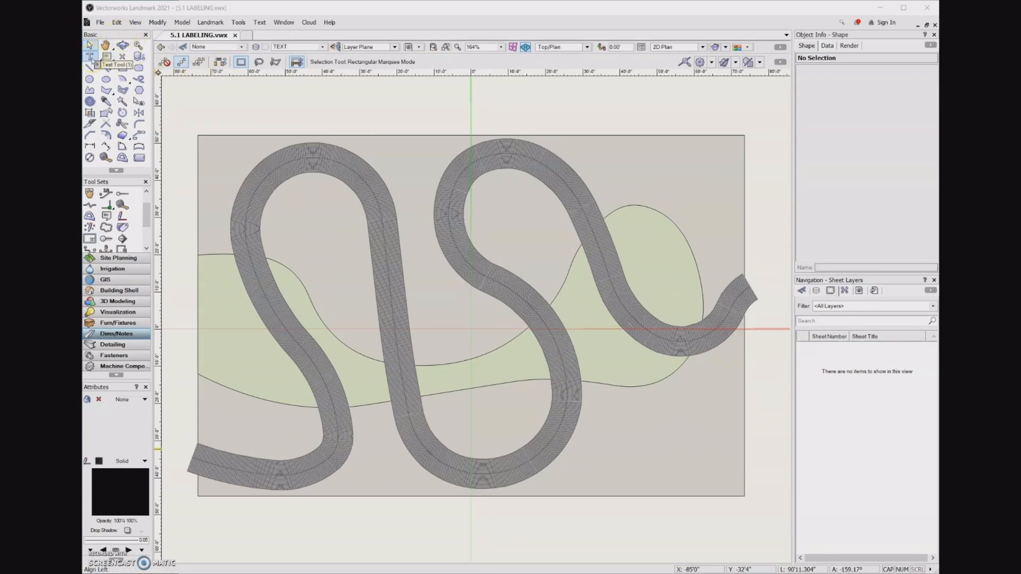
# Step: With the Text tool in horizontal mode, add the label PLANTING AREA inside the path's upper-left loop
pyautogui.click(93, 60)
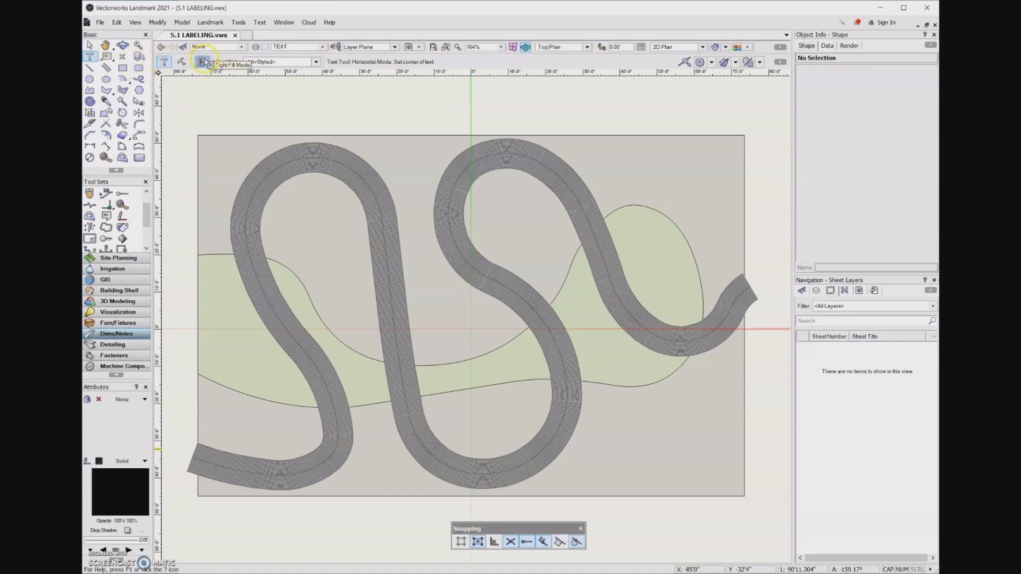
pyautogui.click(164, 65)
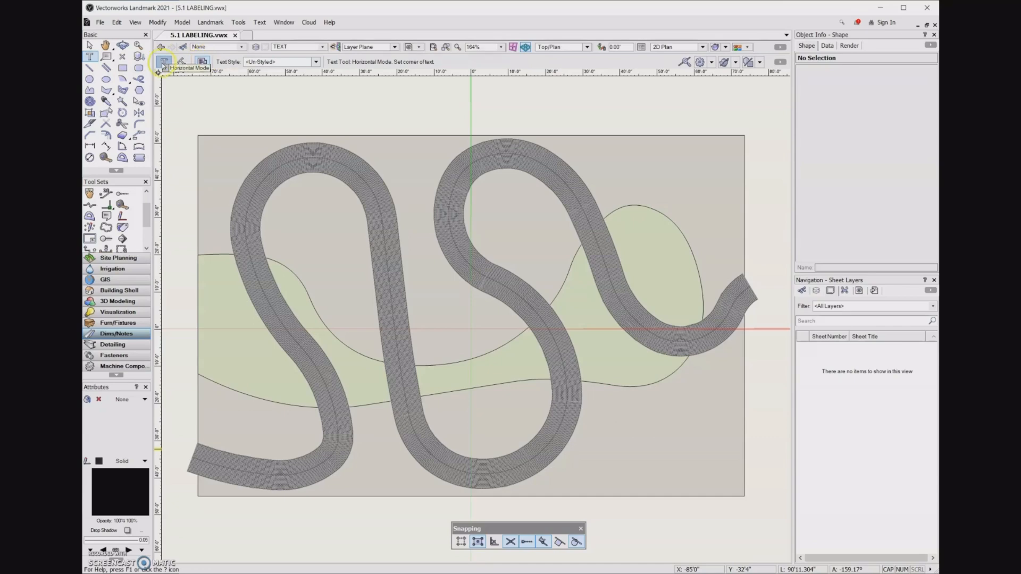
pyautogui.click(292, 211)
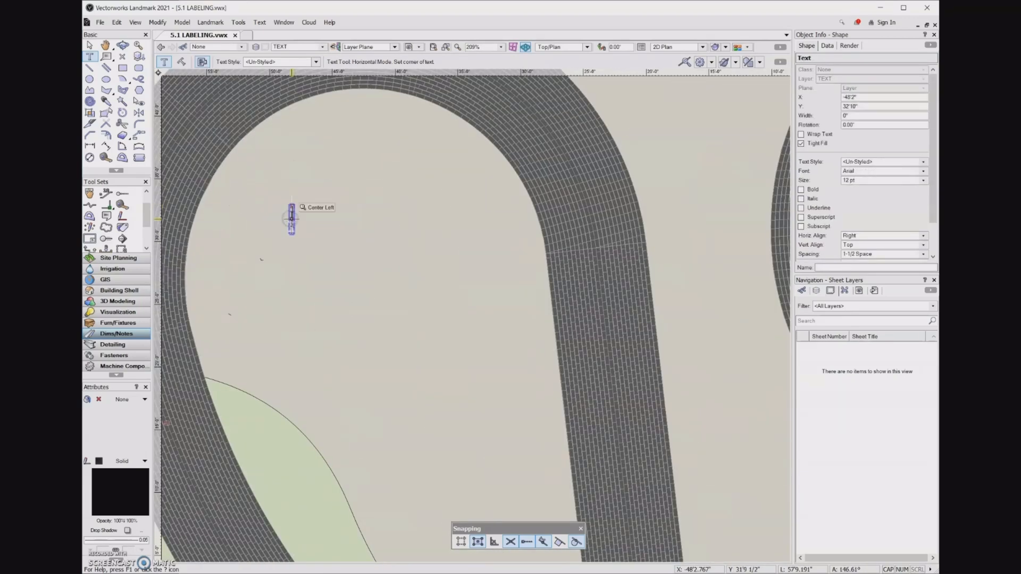
pyautogui.write('PLAITN')
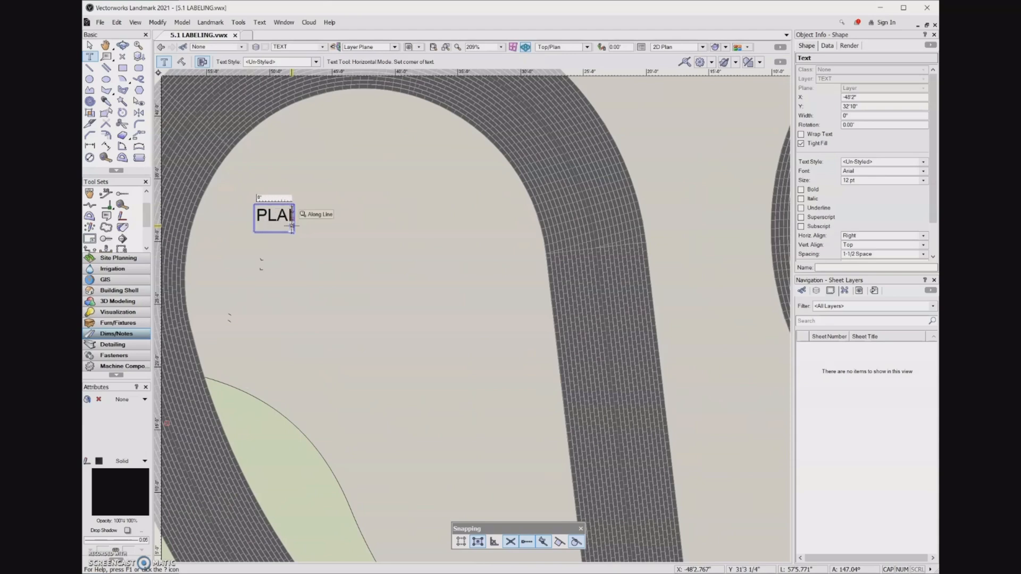
pyautogui.press('BackSpace')
pyautogui.press('BackSpace')
pyautogui.press('BackSpace')
pyautogui.write('NTING AREA')
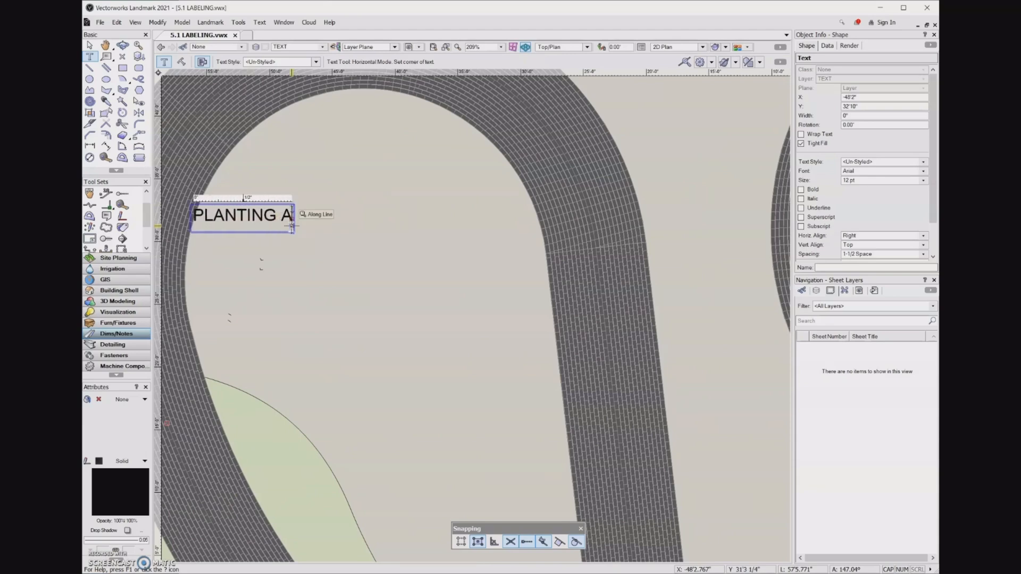
pyautogui.click(304, 237)
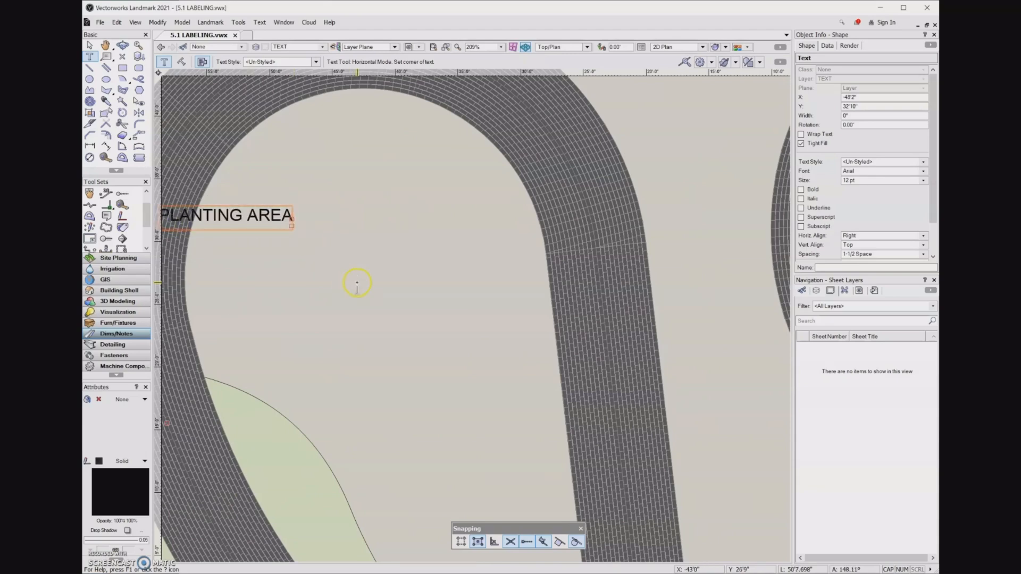
# Step: Add a second PLANTING AREA label inside the path's upper-right loop
pyautogui.scroll(-2, 358, 281)
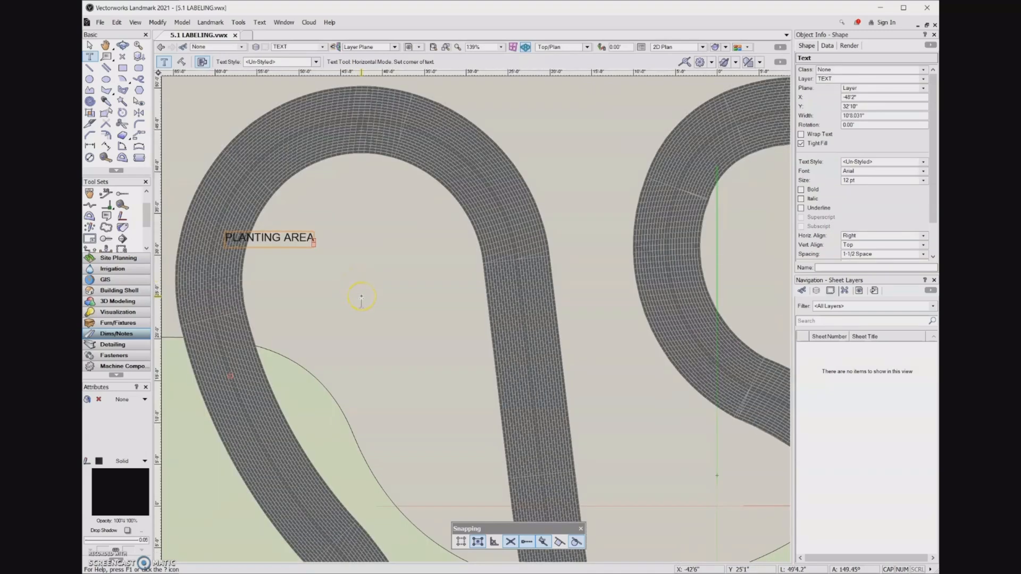
pyautogui.press('h')
pyautogui.moveTo(359, 299); pyautogui.dragTo(294, 233)
pyautogui.press('1')
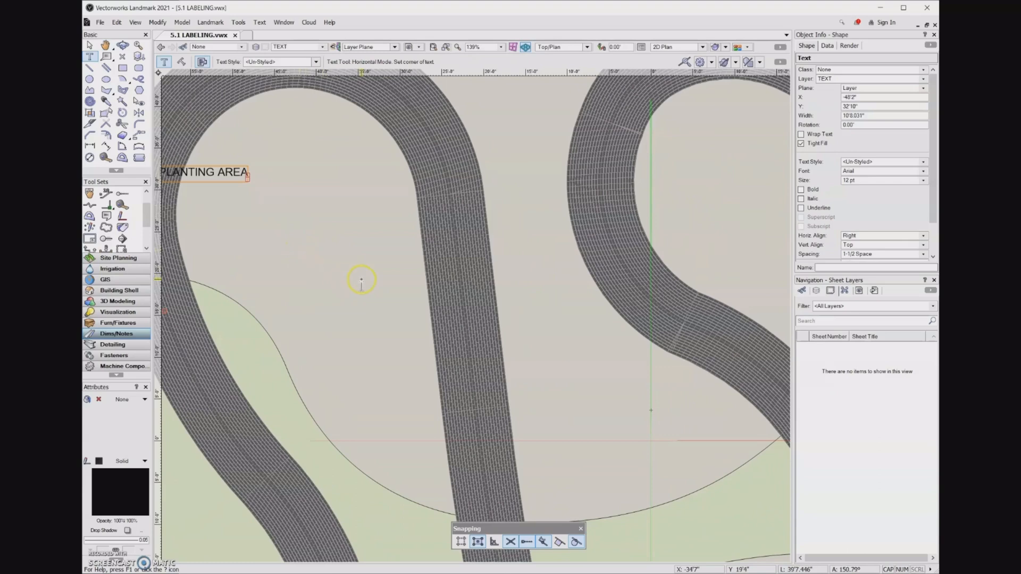
pyautogui.scroll(-2, 358, 279)
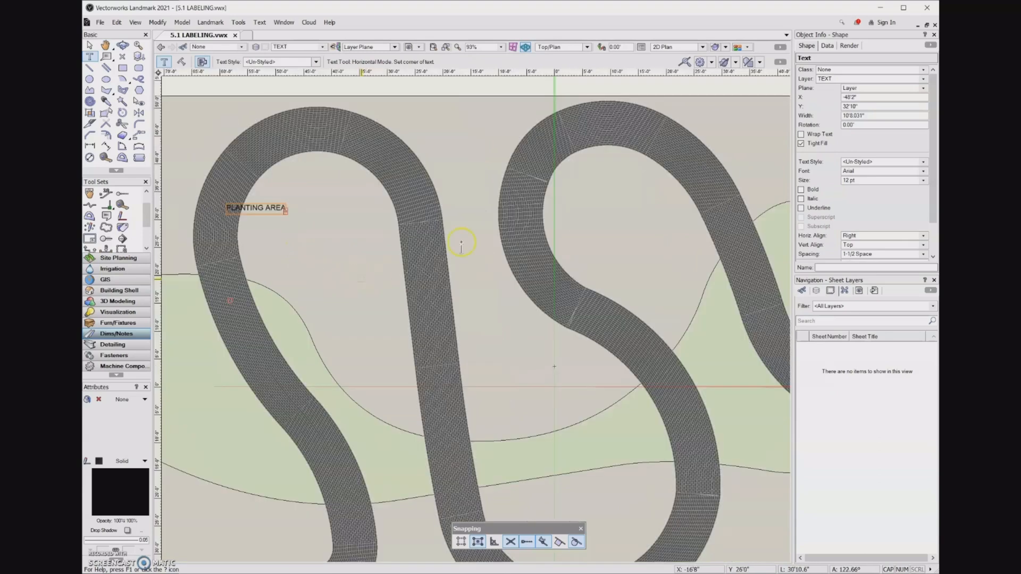
pyautogui.click(625, 209)
pyautogui.write('PL')
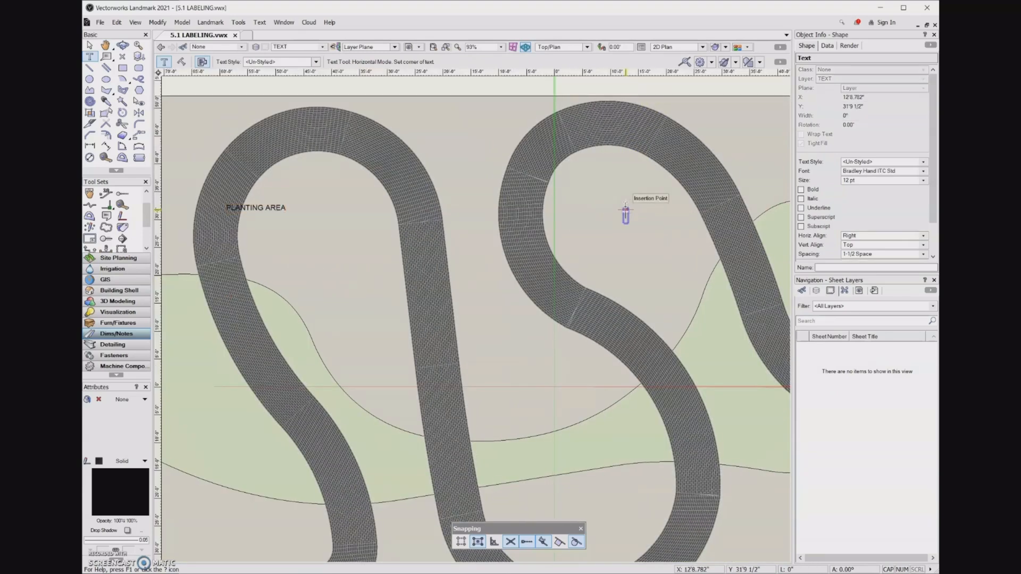
pyautogui.write('ANTING AREA')
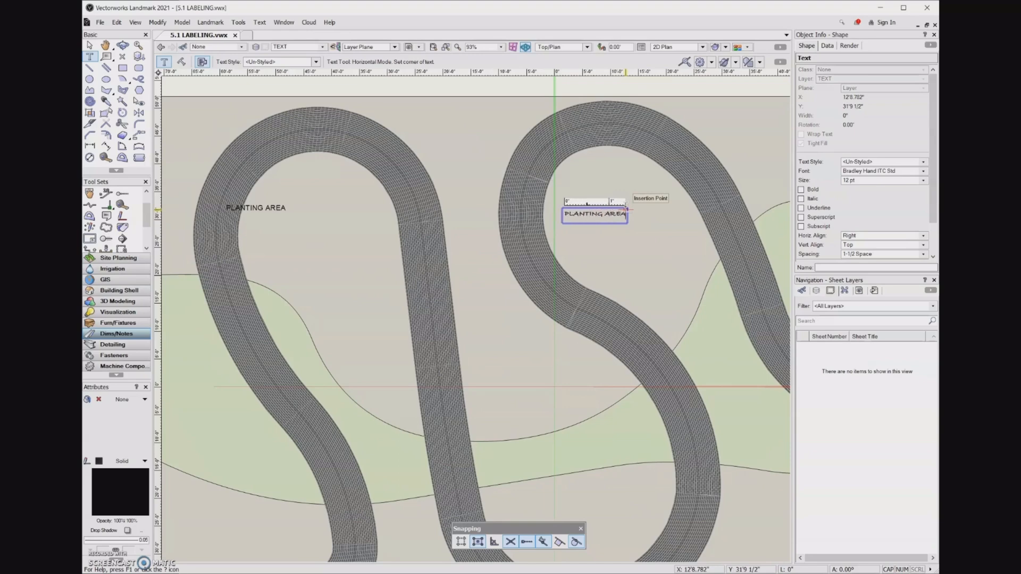
pyautogui.press('Escape')
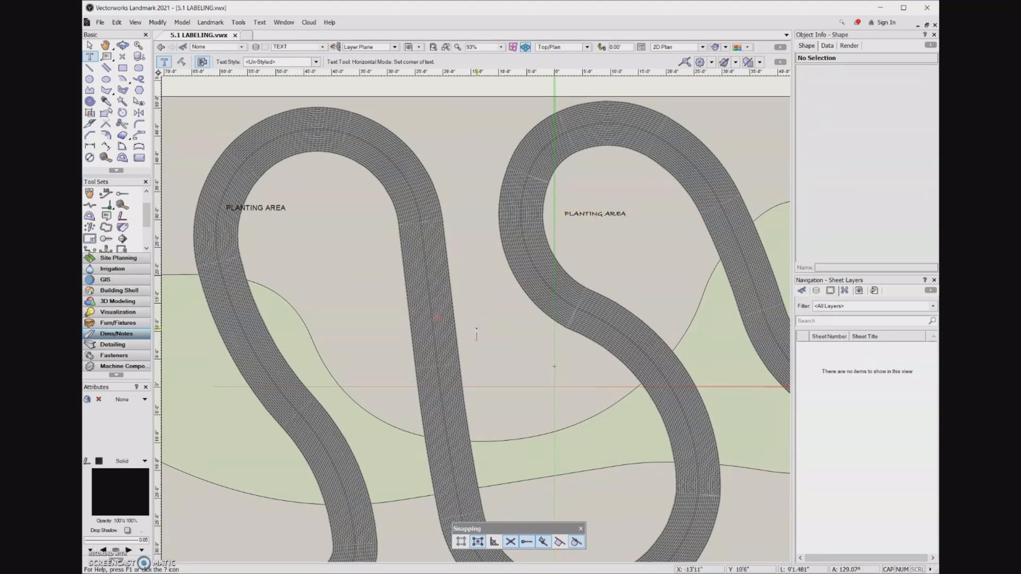
# Step: Add a third PLANTING AREA label in the open area between the two loops
pyautogui.click(477, 330)
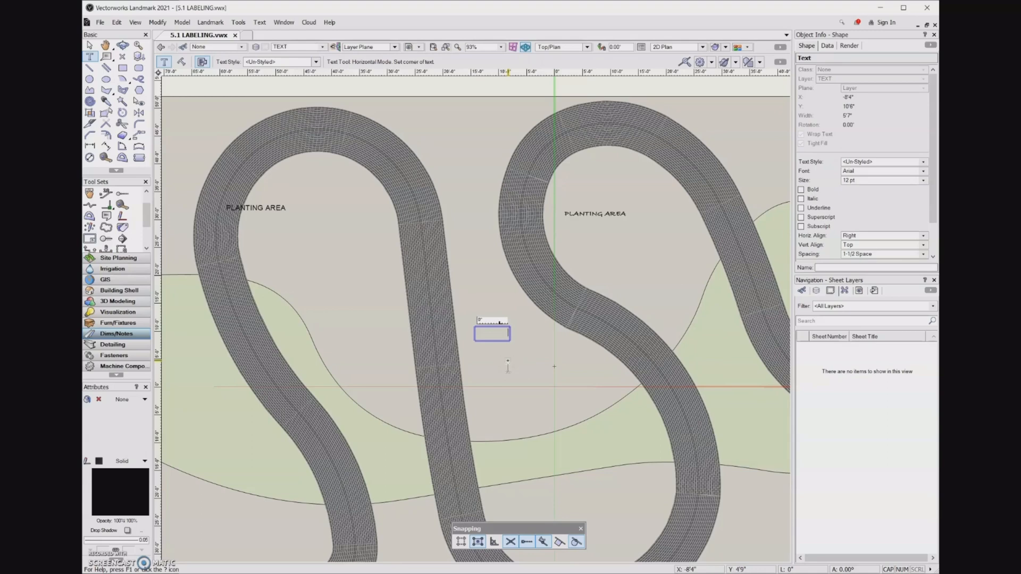
pyautogui.write('PLANTING AREA')
pyautogui.press('Escape')
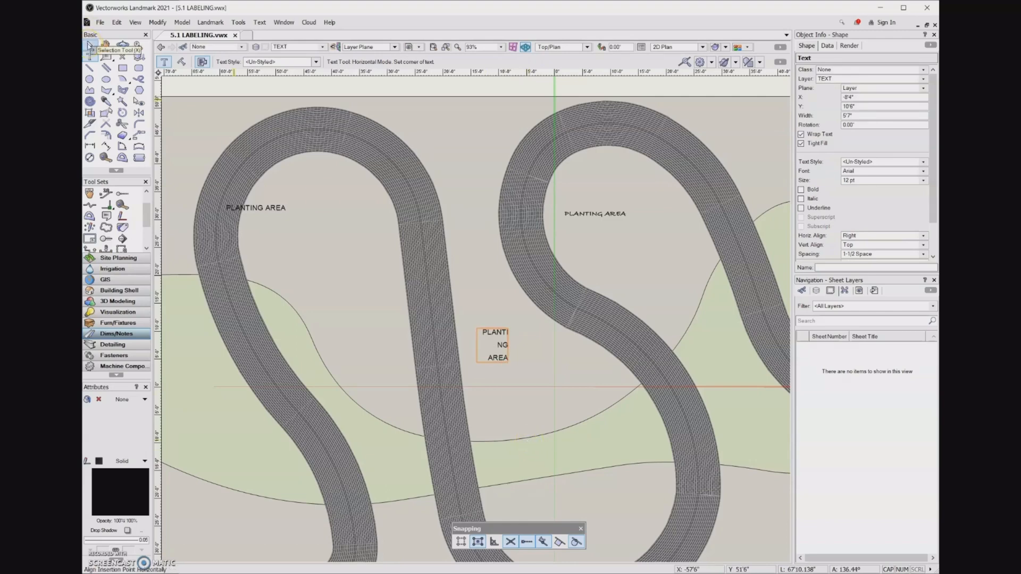
# Step: Widen the central label's text box so PLANTING AREA fits on one line
pyautogui.click(88, 46)
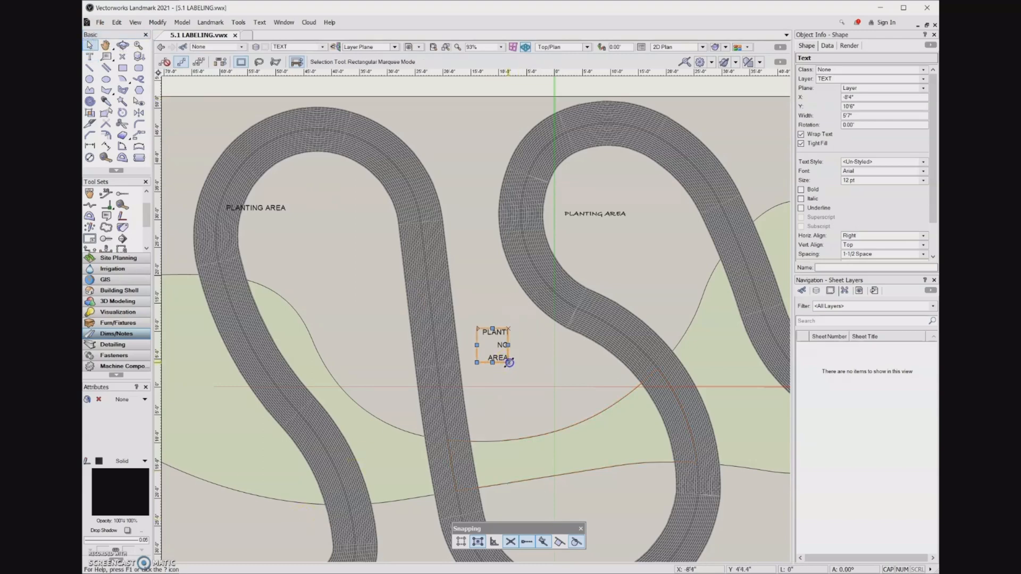
pyautogui.moveTo(509, 362); pyautogui.dragTo(551, 358)
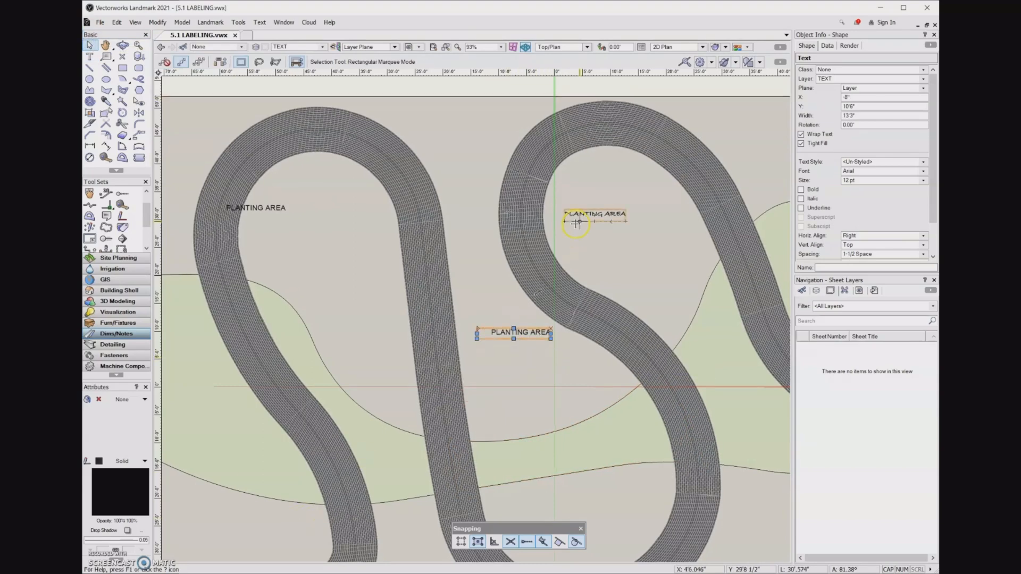
# Step: Narrow the upper-right label's text box so it wraps onto two lines
pyautogui.click(576, 223)
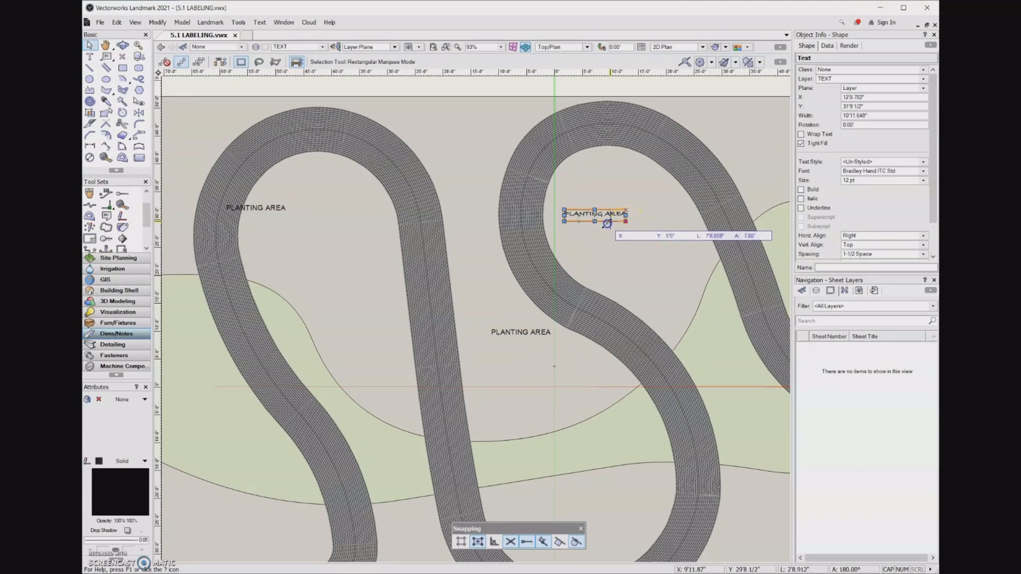
pyautogui.moveTo(607, 224); pyautogui.dragTo(604, 224)
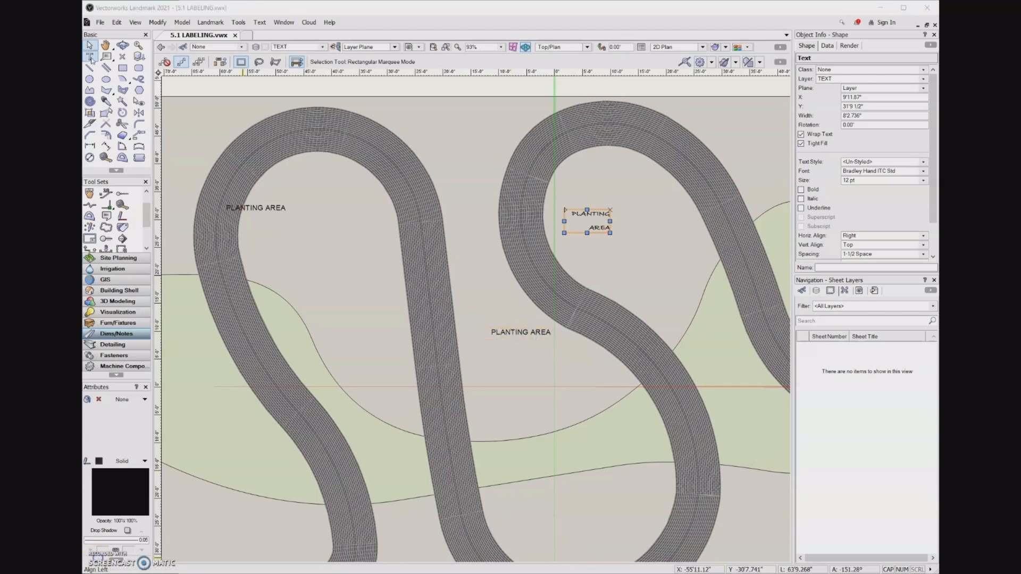
# Step: Switch the Text tool to rotated mode and place a PLANTING AREA label angled about 35.62° in the lower-right area
pyautogui.click(89, 56)
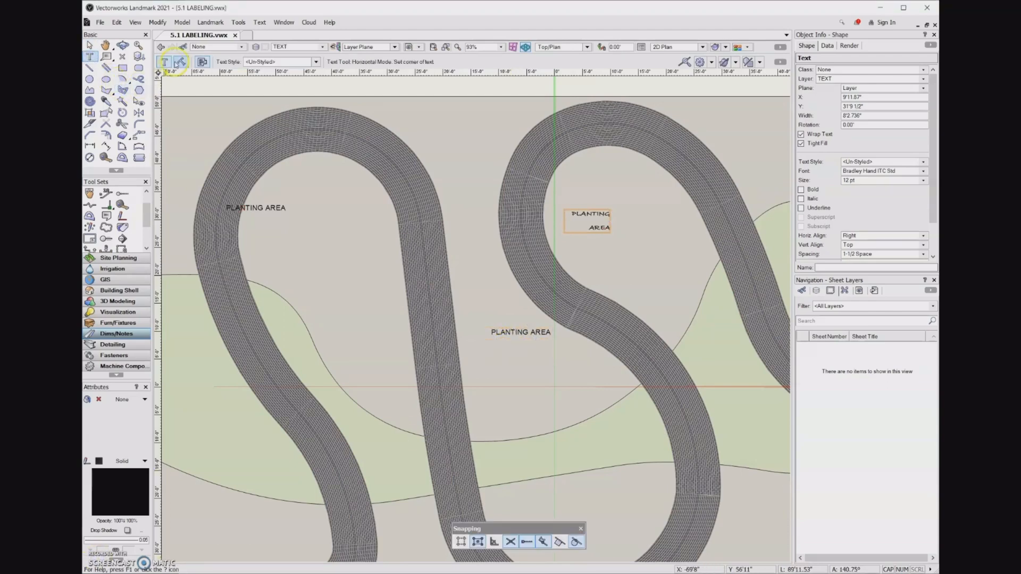
pyautogui.click(181, 62)
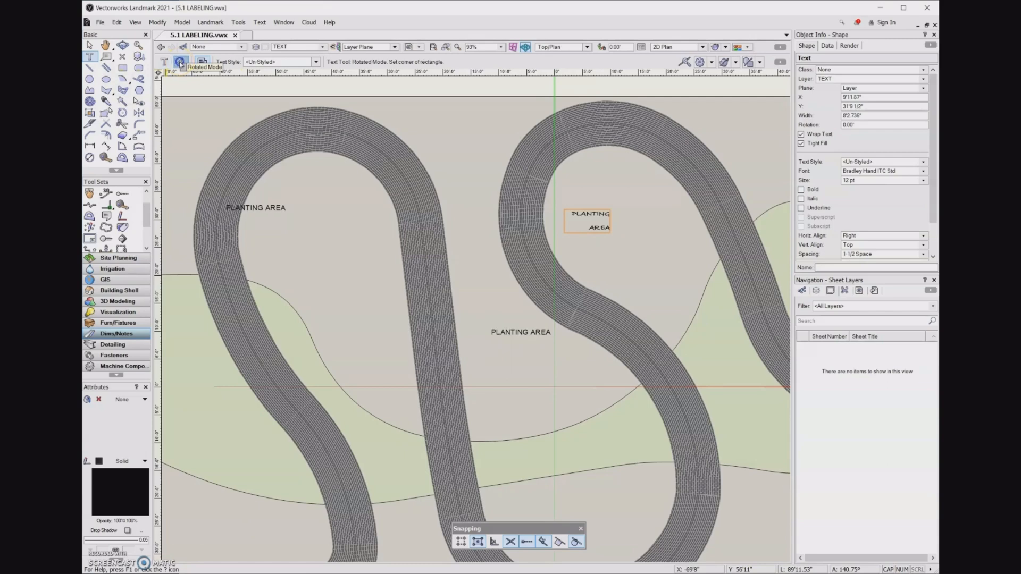
pyautogui.scroll(-3, 269, 176)
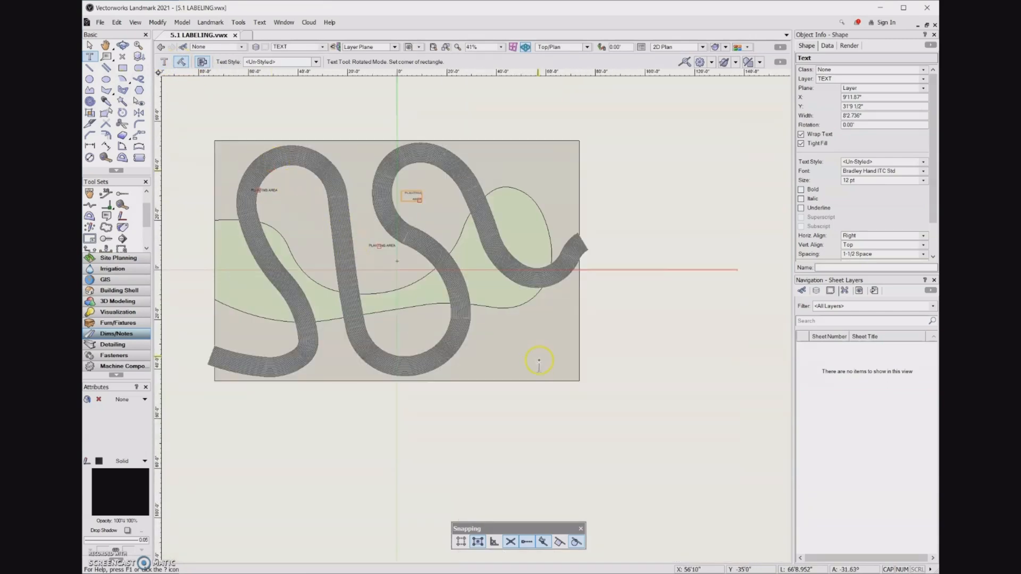
pyautogui.scroll(3, 499, 354)
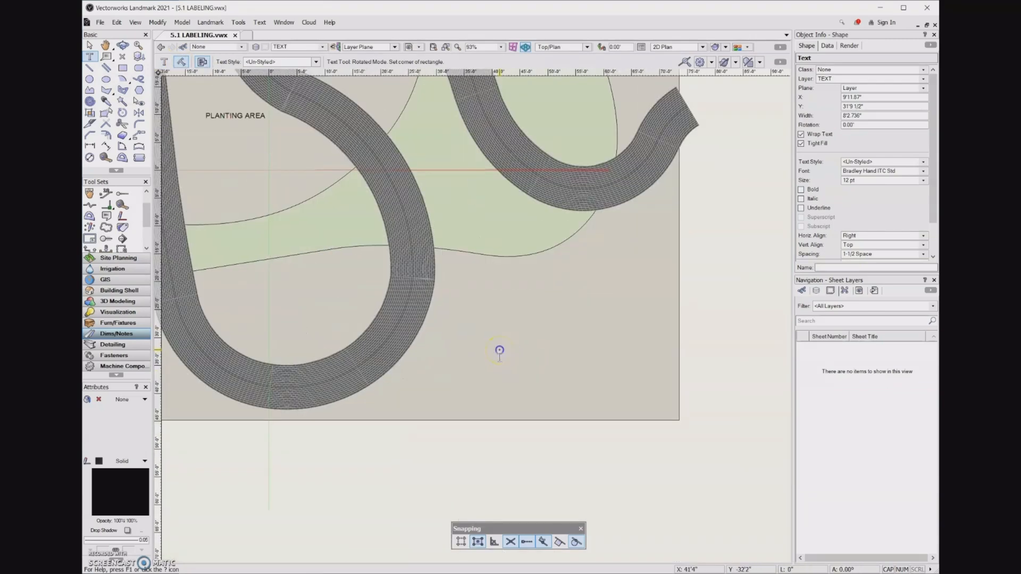
pyautogui.click(499, 351)
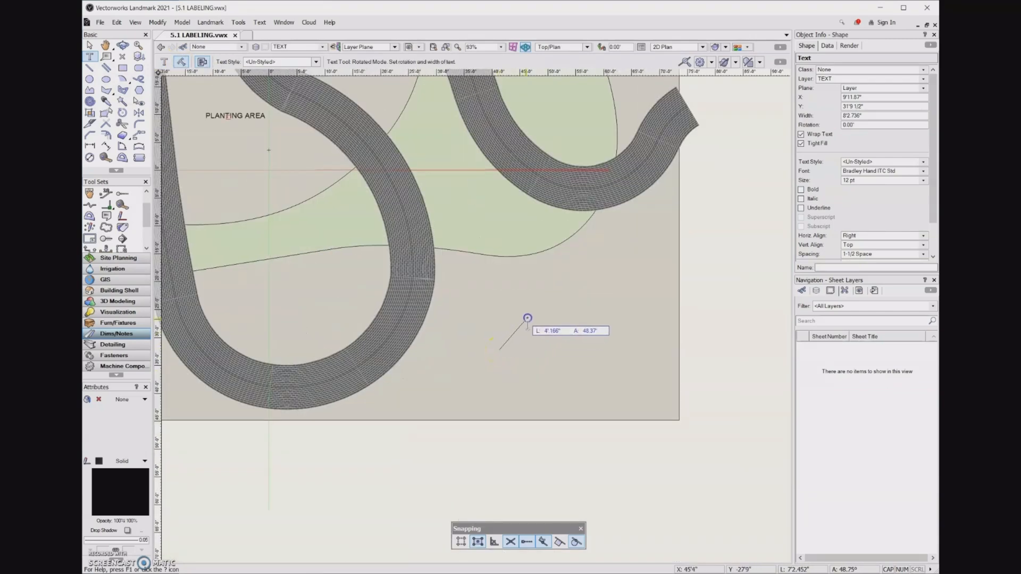
pyautogui.click(592, 283)
pyautogui.click(593, 283)
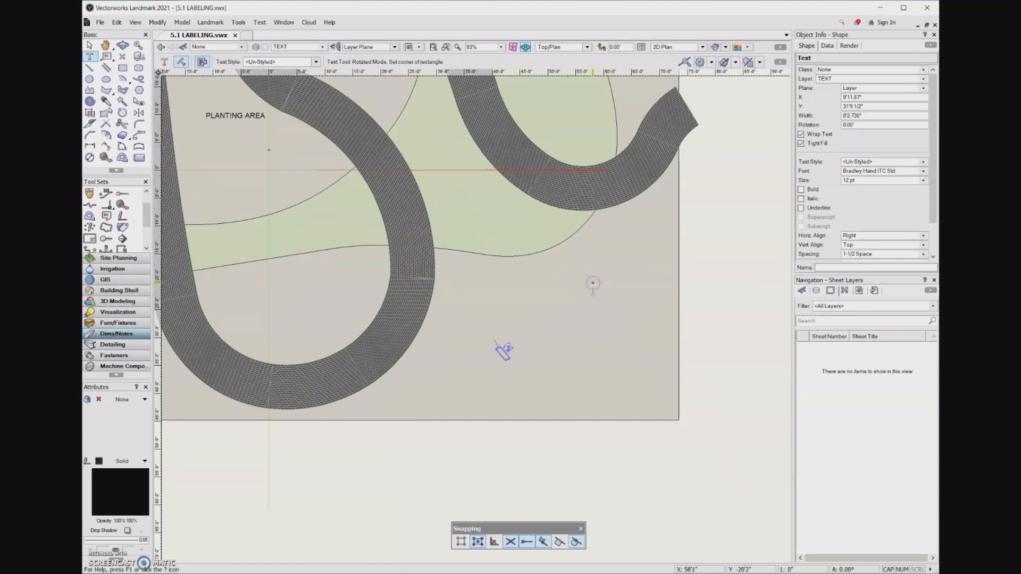
pyautogui.write('PLANTING')
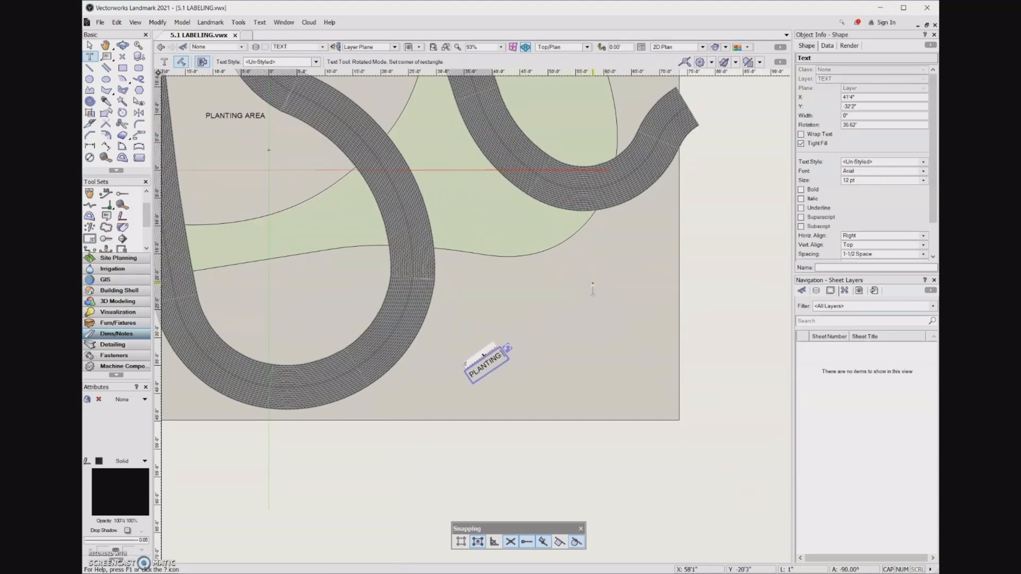
pyautogui.write(' AREA')
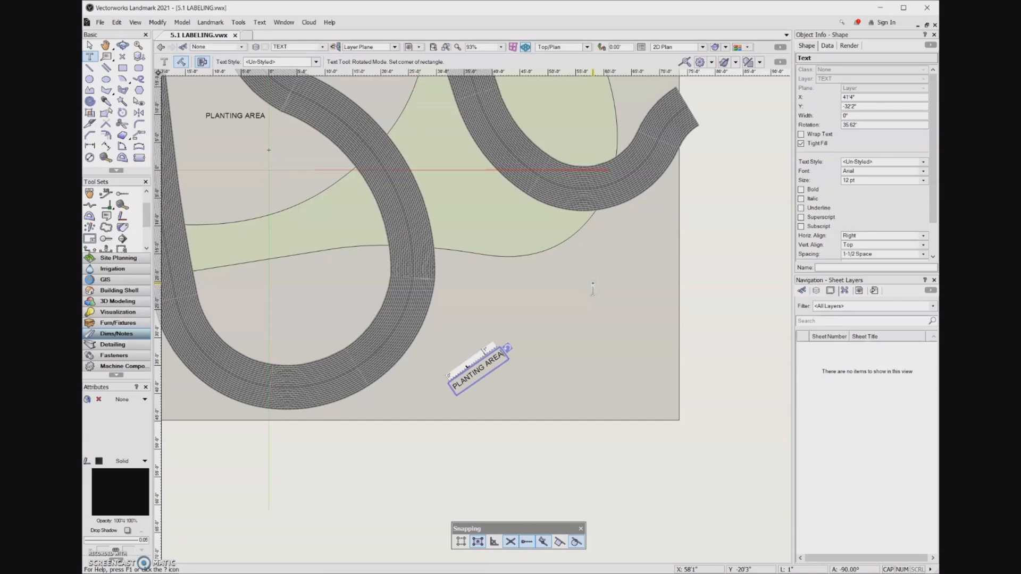
pyautogui.press('Escape')
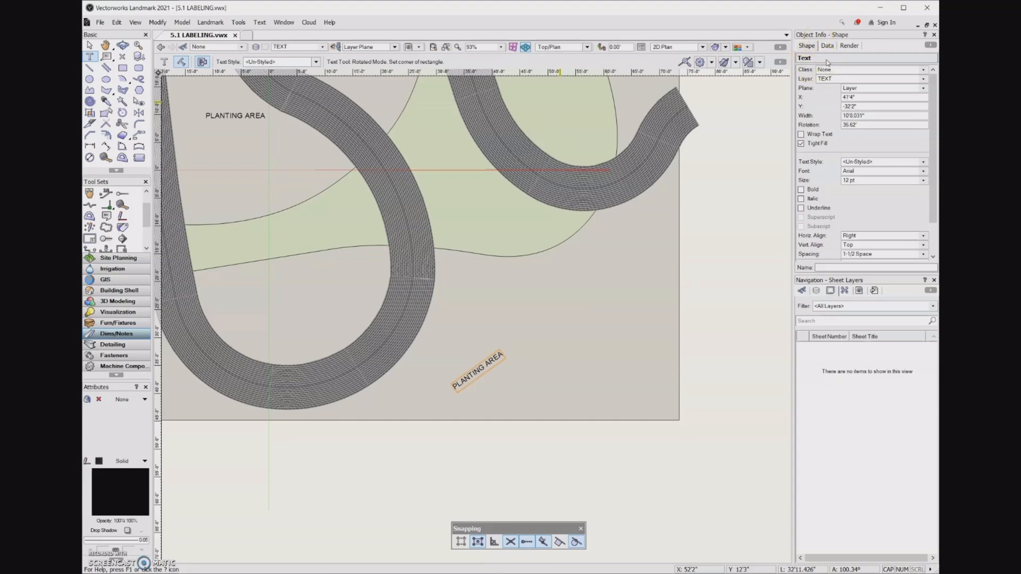
pyautogui.click(487, 355)
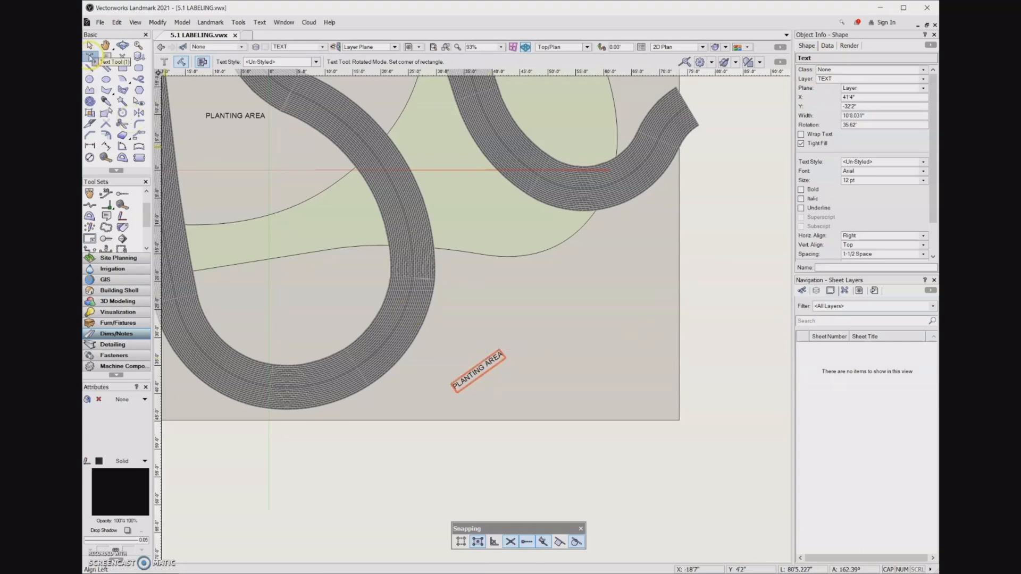
pyautogui.click(479, 367)
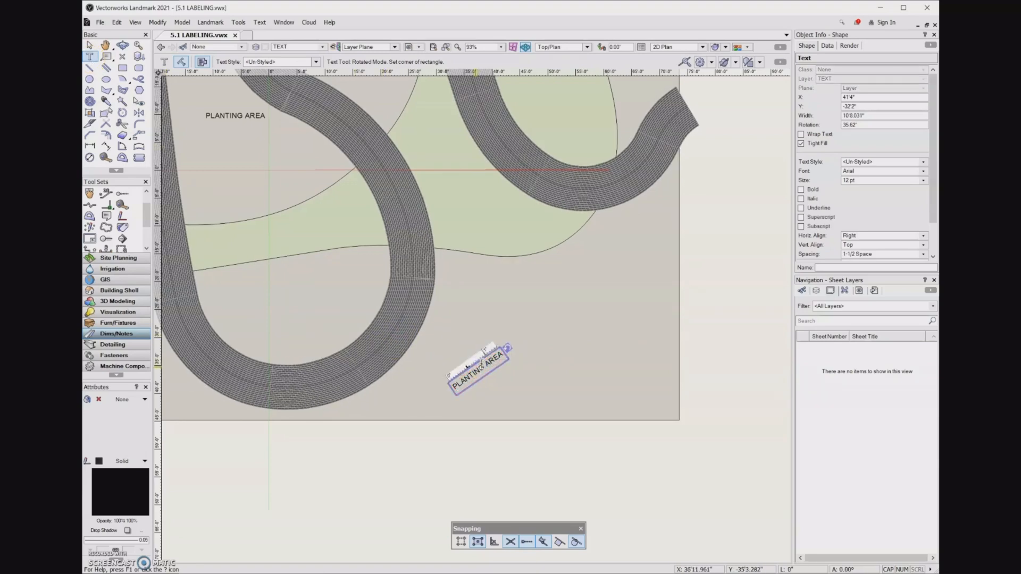
pyautogui.click(89, 45)
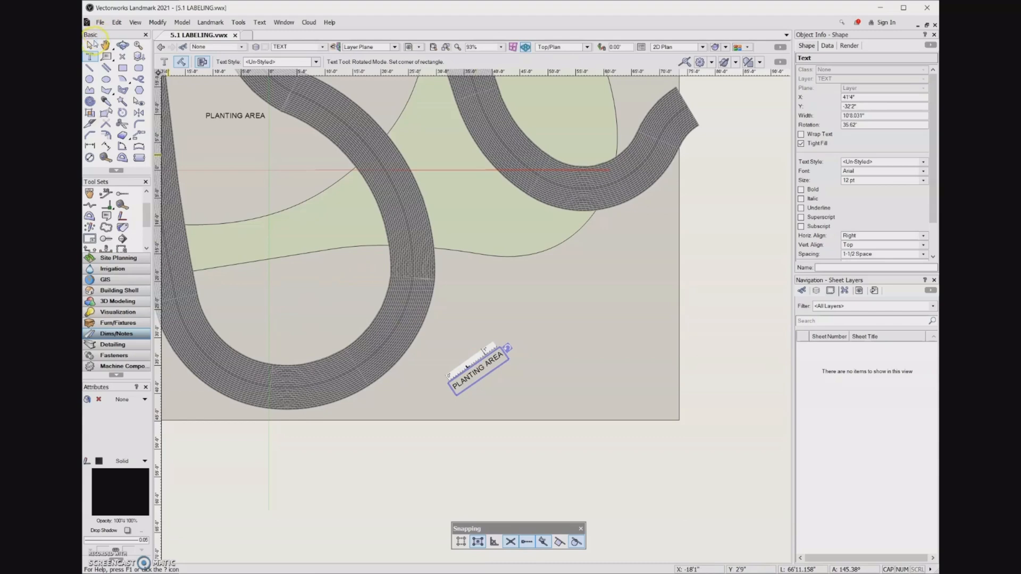
pyautogui.click(468, 379)
pyautogui.doubleClick(469, 379)
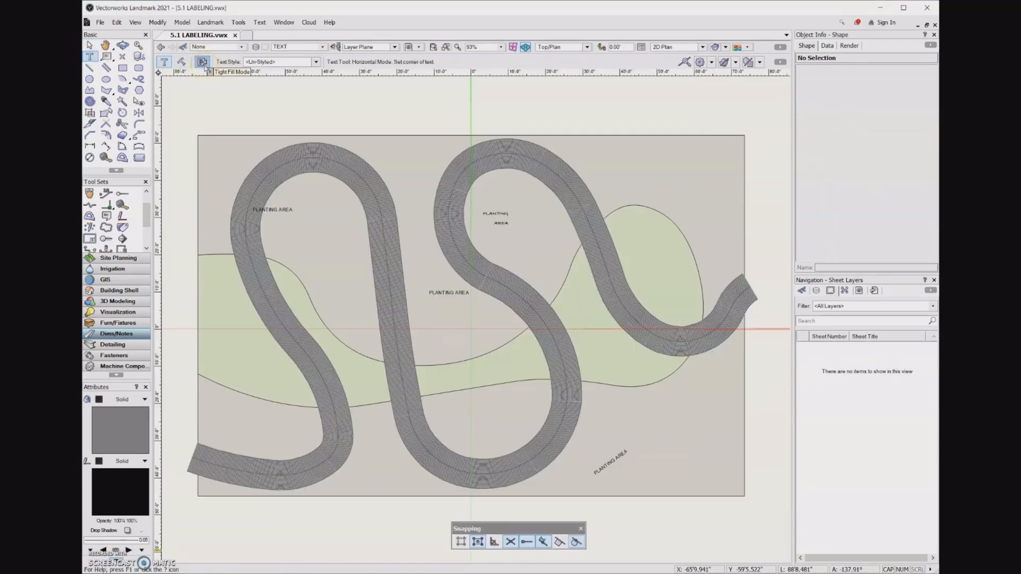
# Step: Add the label PATH on the lower-left bend of the path
pyautogui.scroll(3, 308, 474)
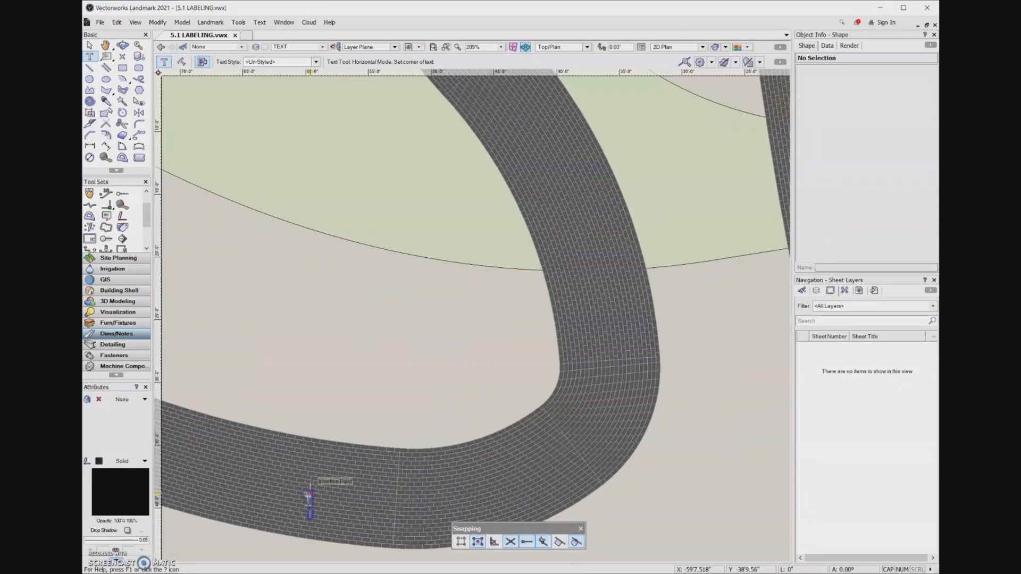
pyautogui.click(337, 504)
pyautogui.write('PATH')
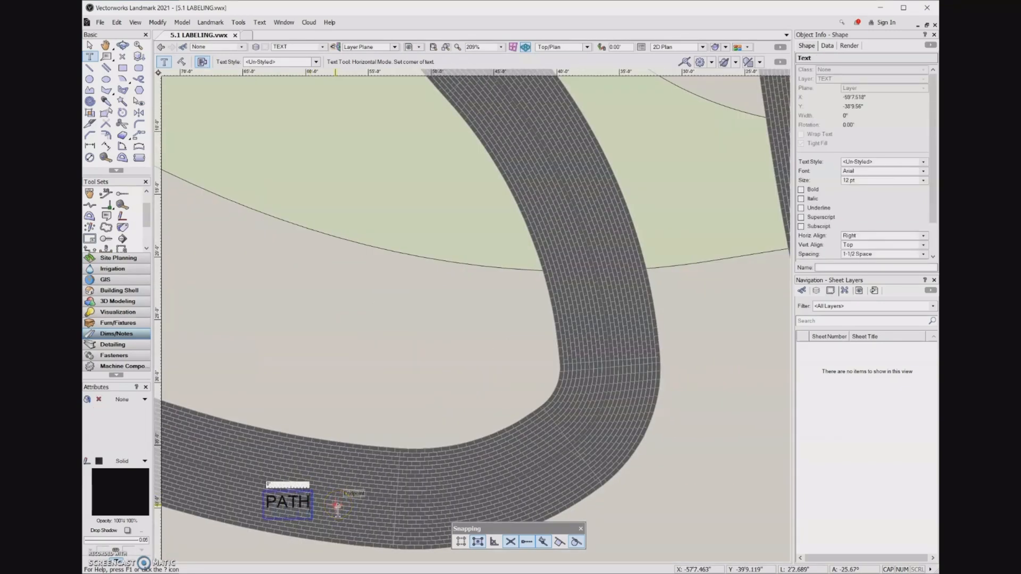
pyautogui.press('Escape')
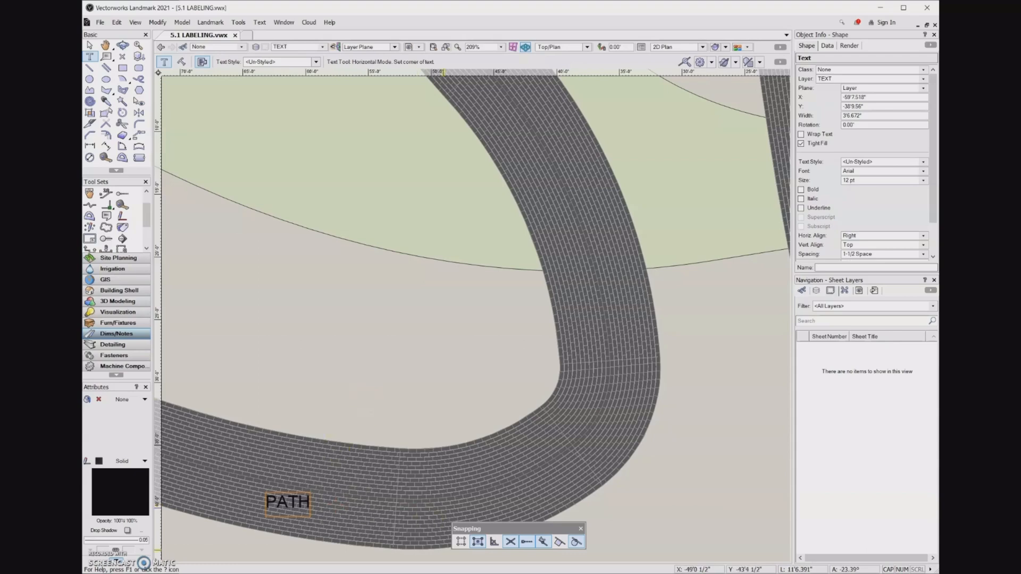
# Step: Give the PATH label a solid fill and place a copy of it further right along the path
pyautogui.click(116, 400)
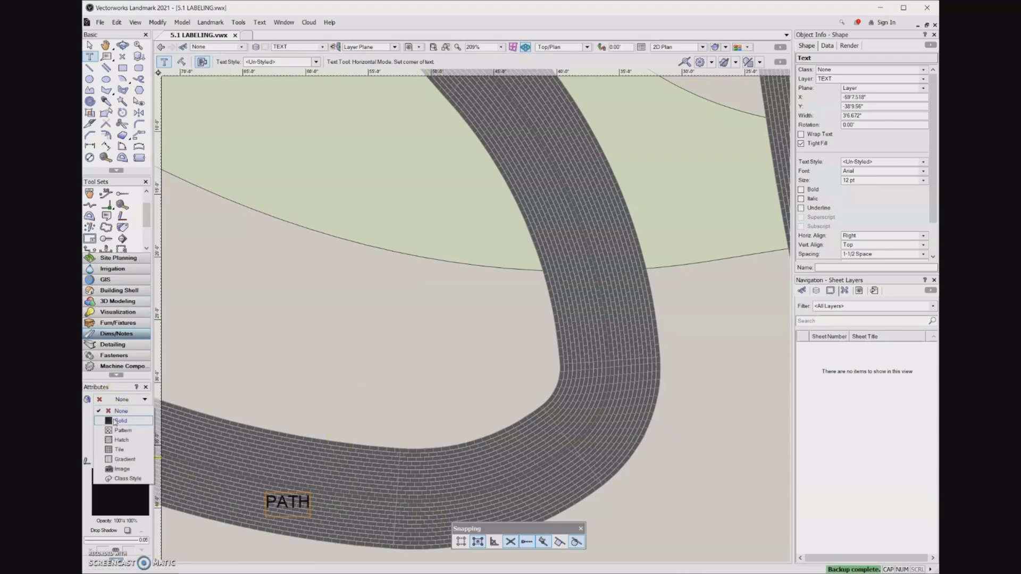
pyautogui.click(116, 421)
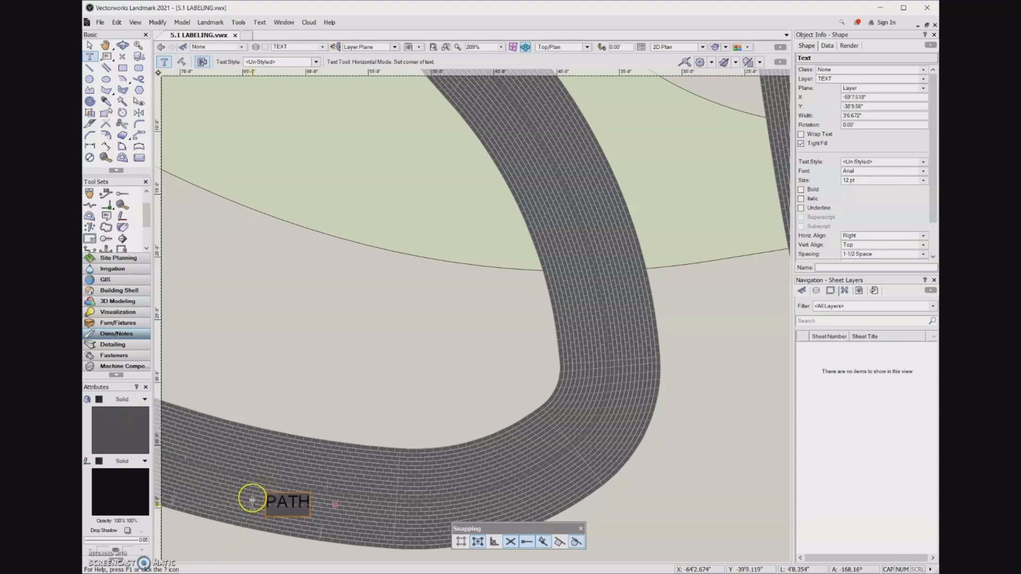
pyautogui.press('x')
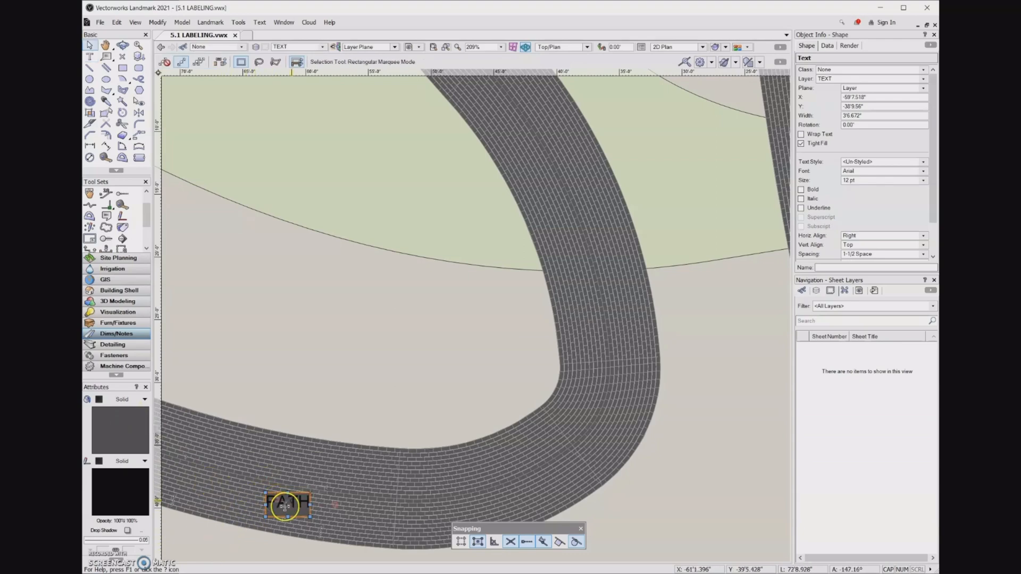
pyautogui.moveTo(284, 505); pyautogui.dragTo(405, 505)
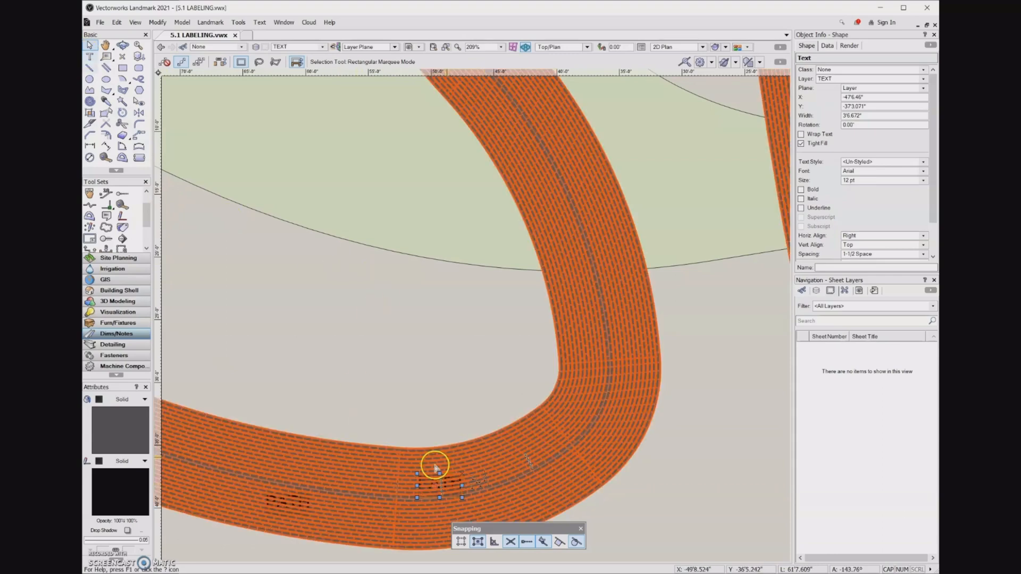
pyautogui.click(101, 557)
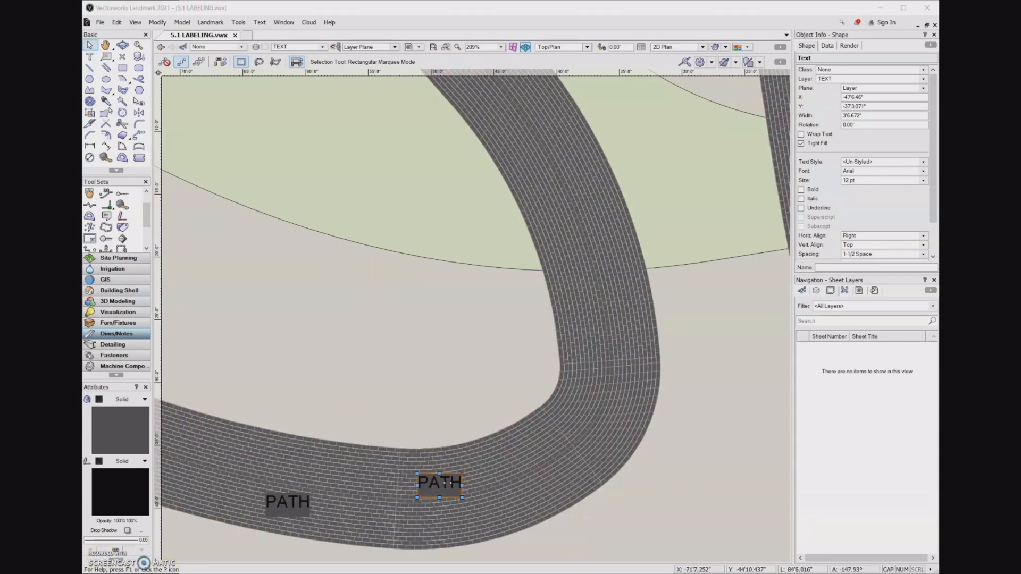
# Step: Edit the copied label's text to read PATH - BLACK BRICK
pyautogui.click(447, 483)
pyautogui.doubleClick(451, 482)
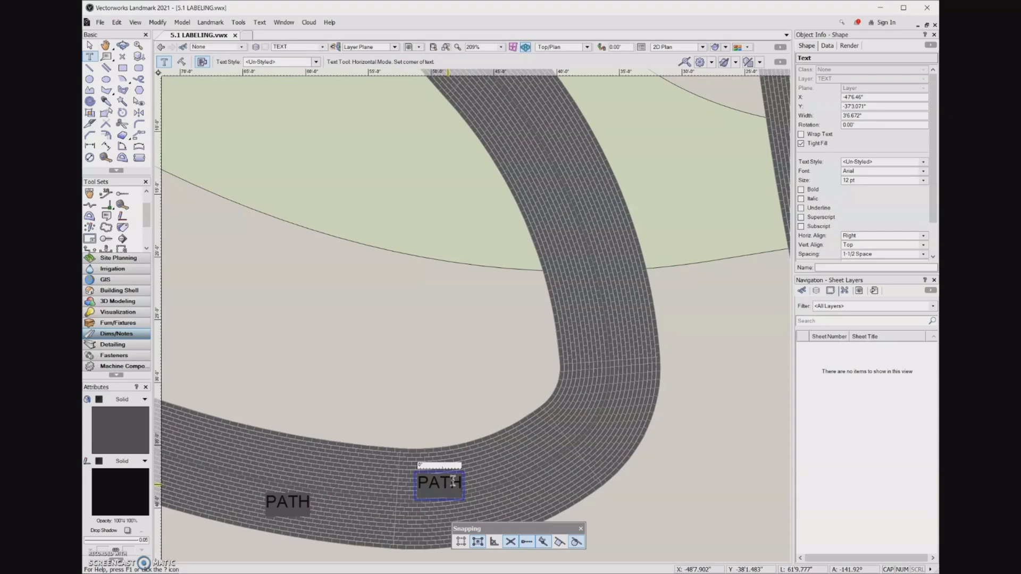
pyautogui.write('- BALCK')
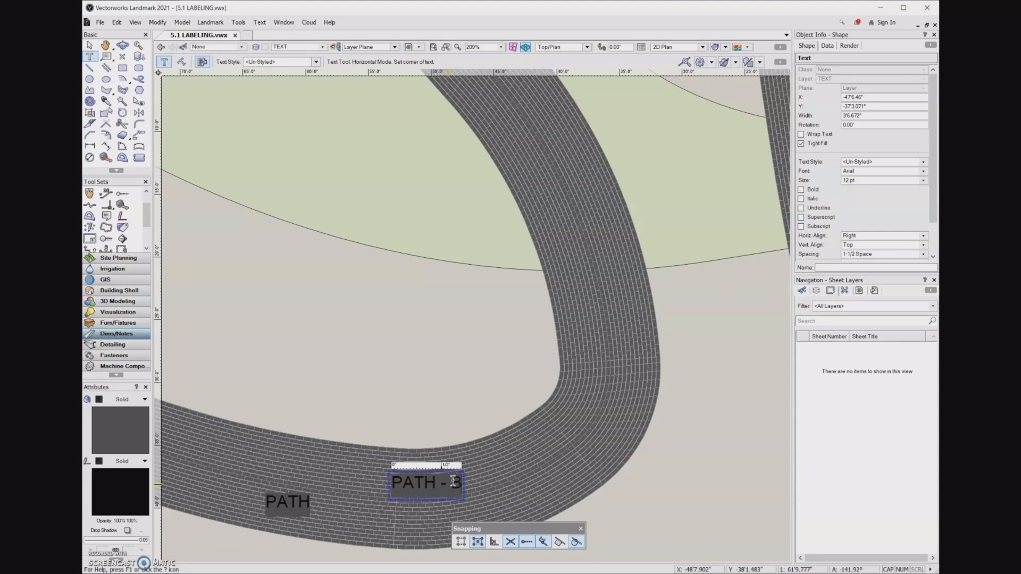
pyautogui.press('BackSpace')
pyautogui.press('BackSpace')
pyautogui.press('BackSpace')
pyautogui.press('BackSpace')
pyautogui.write('LAC')
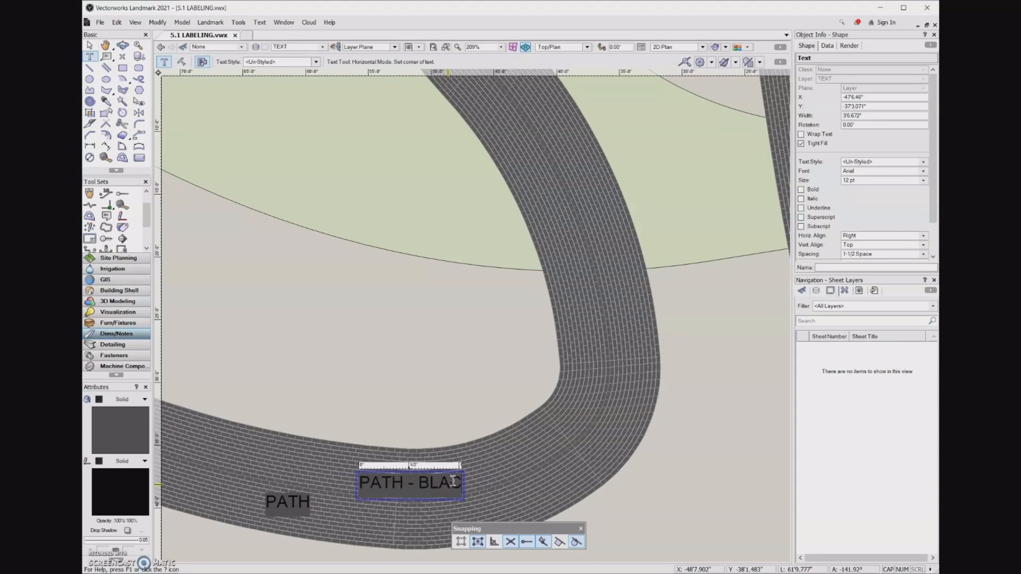
pyautogui.write('K BRICK')
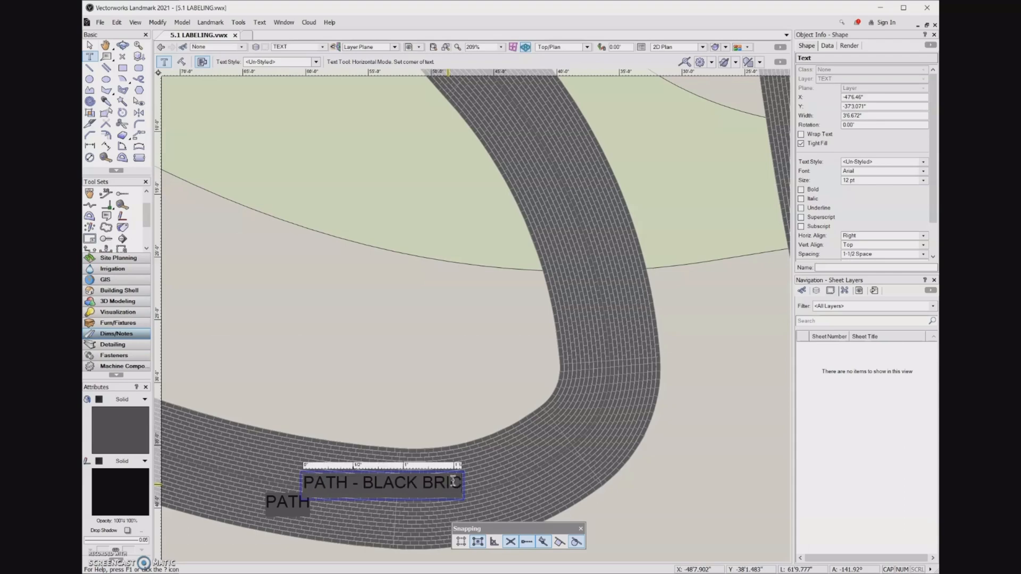
pyautogui.click(467, 472)
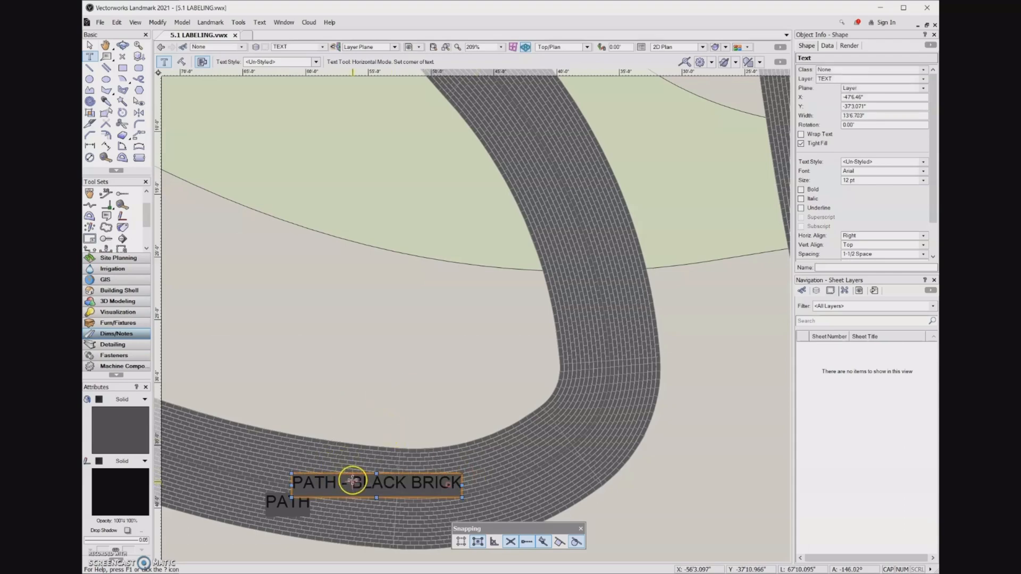
# Step: Break the PATH - BLACK BRICK label onto two lines after PATH and reposition it on the path
pyautogui.press('x')
pyautogui.moveTo(360, 482); pyautogui.dragTo(452, 482)
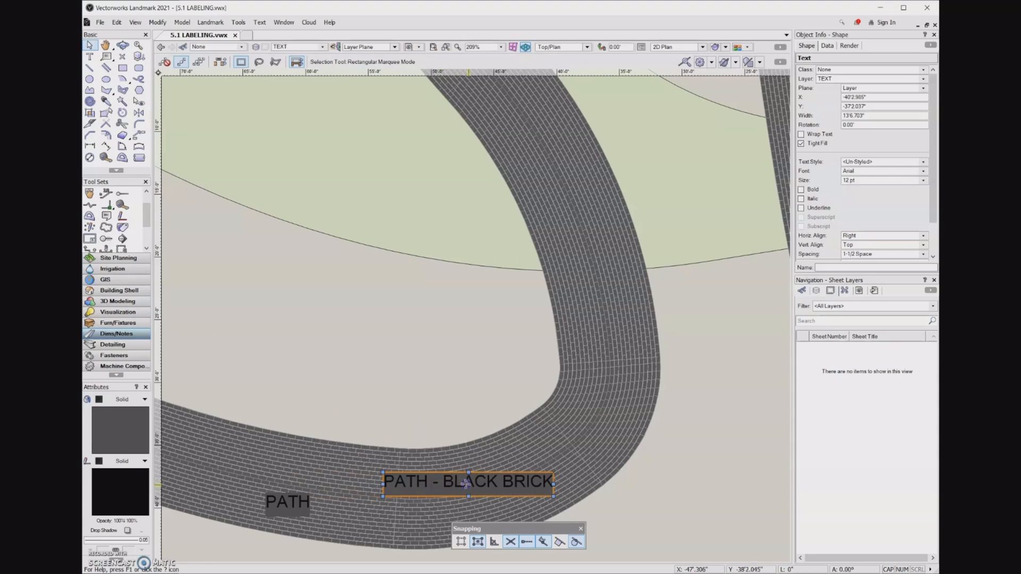
pyautogui.doubleClick(431, 482)
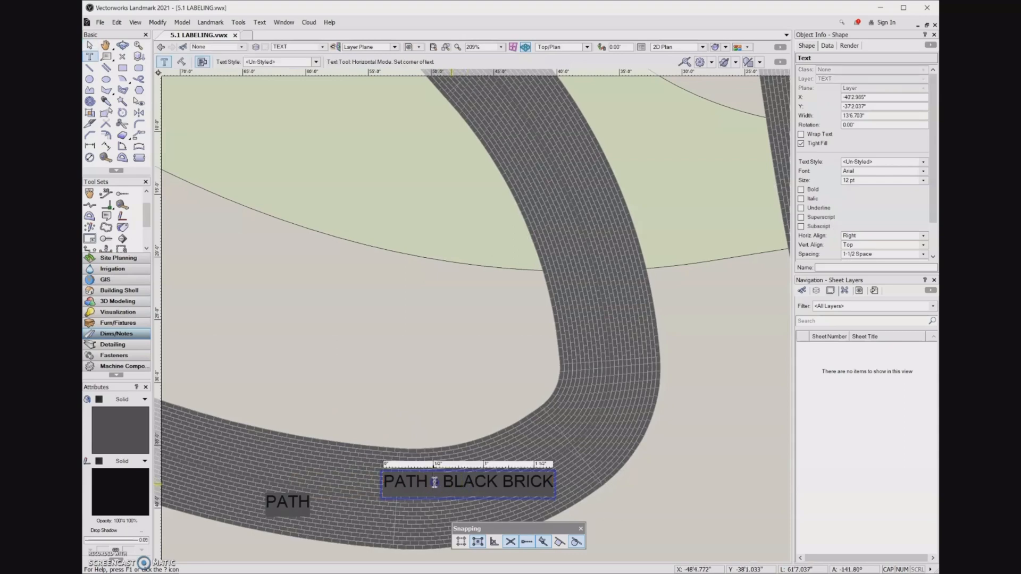
pyautogui.press('Return')
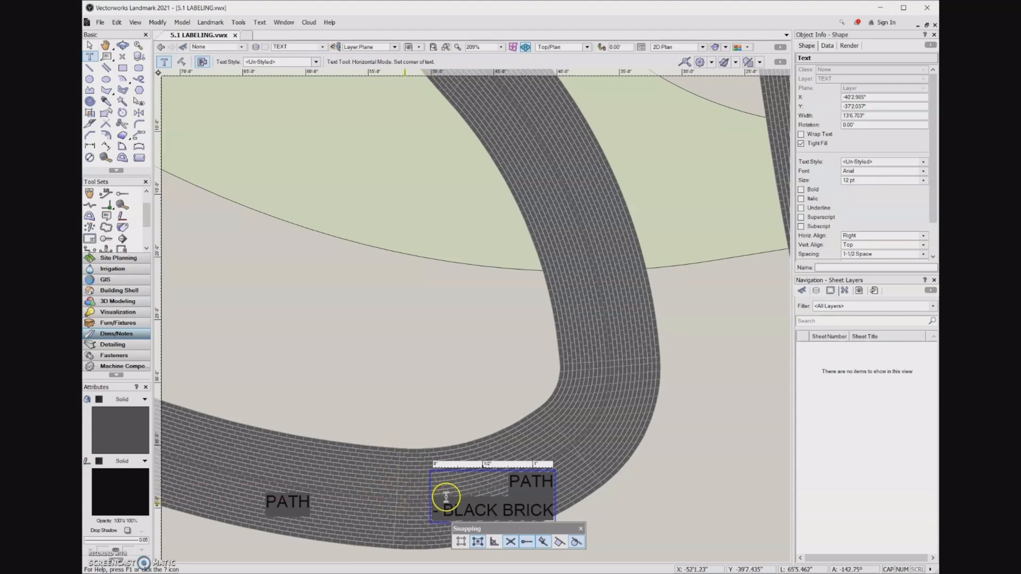
pyautogui.moveTo(494, 501); pyautogui.dragTo(444, 434, button='middle')
pyautogui.click(441, 464)
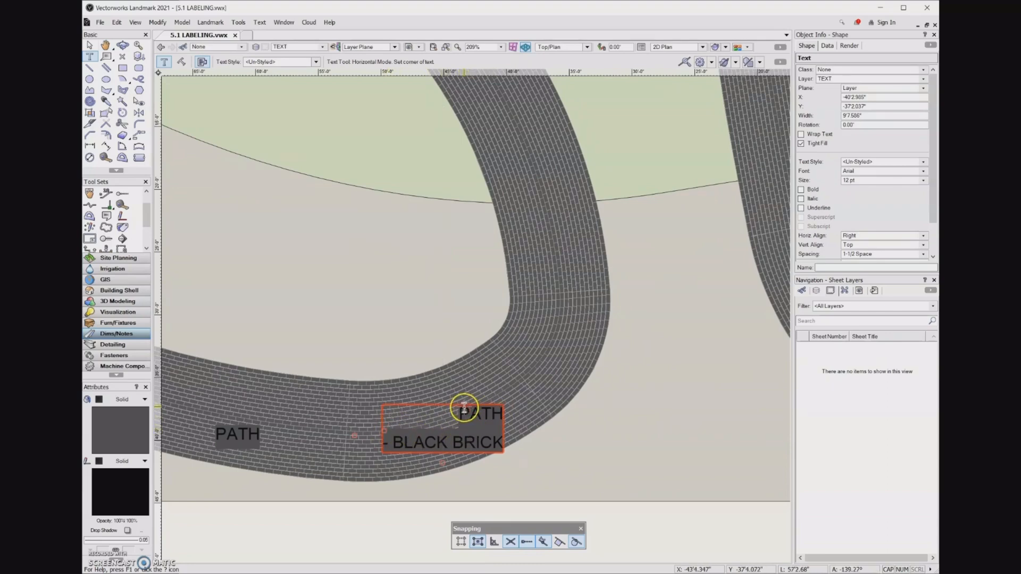
# Step: Place a copy of the two-line path label on the upper bend of the path
pyautogui.moveTo(460, 421); pyautogui.dragTo(558, 349)
pyautogui.press('x')
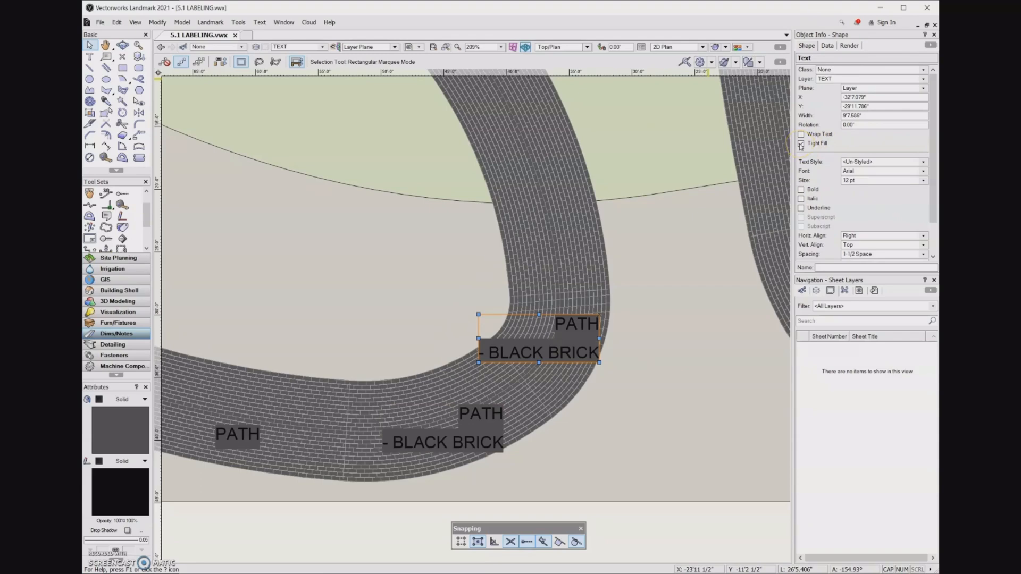
# Step: Turn off Tight Fill for the selected label and set its fill colour to white
pyautogui.click(801, 144)
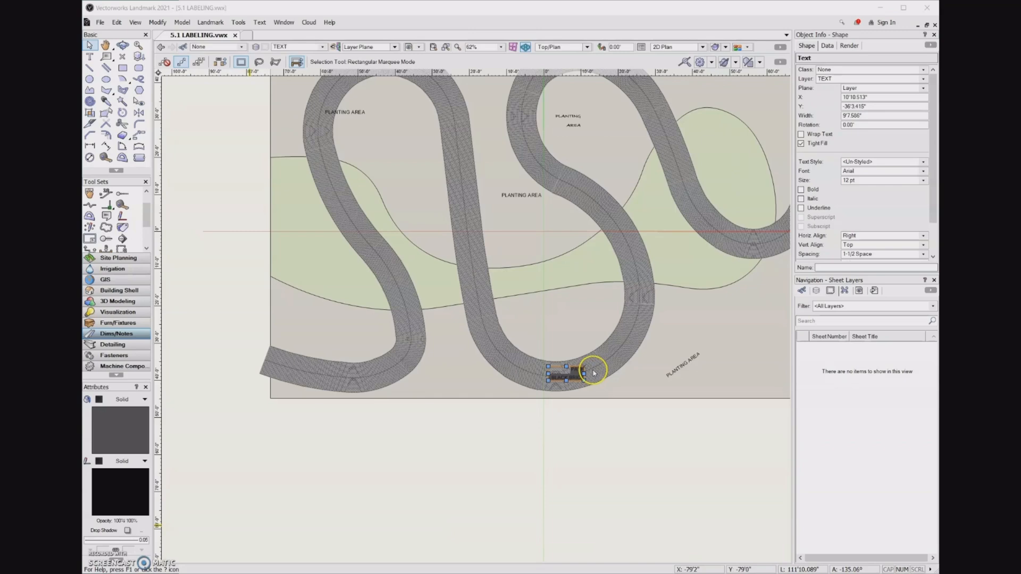
pyautogui.scroll(2, 590, 370)
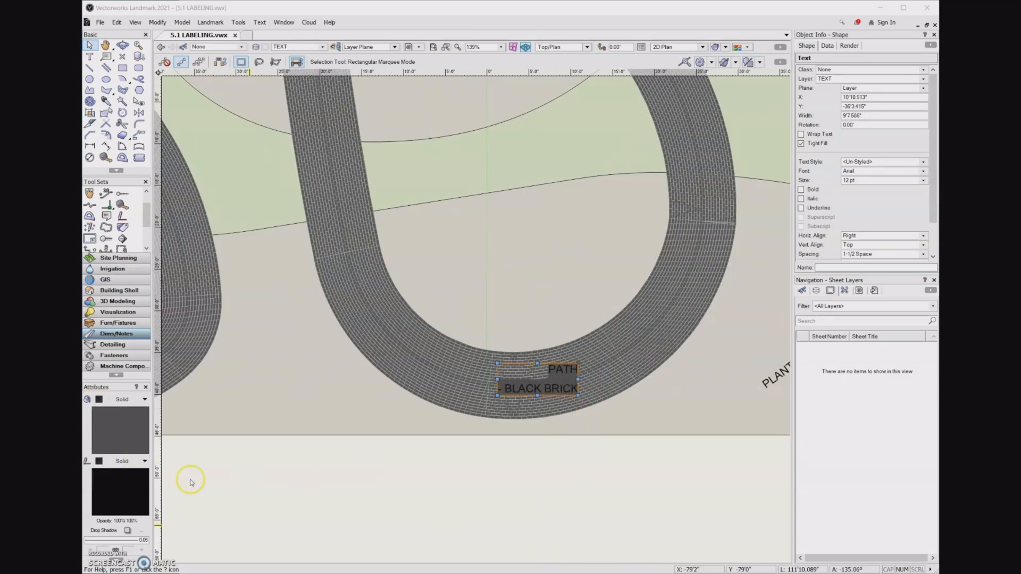
pyautogui.click(129, 488)
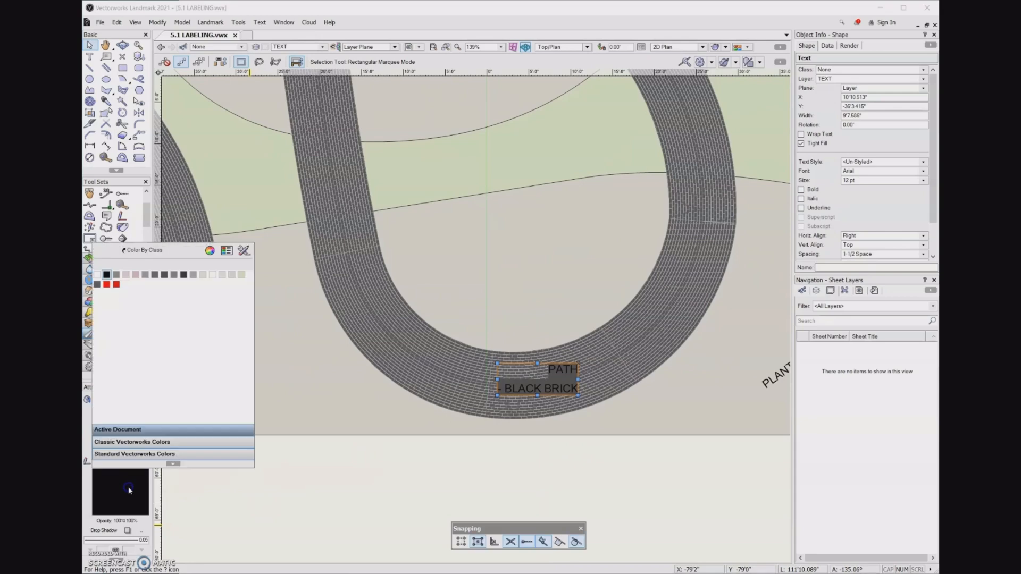
pyautogui.click(97, 280)
pyautogui.scroll(-3, 329, 496)
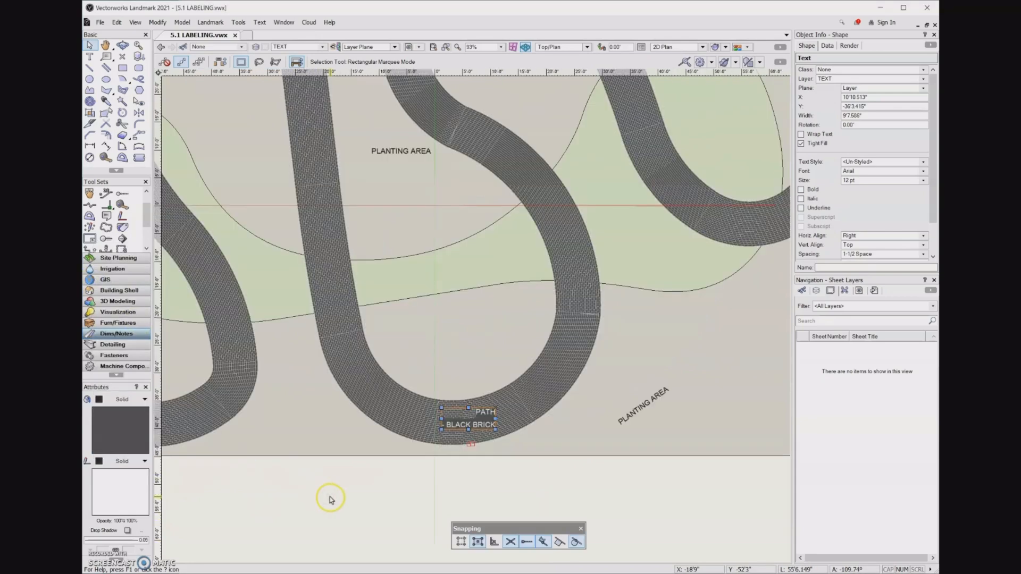